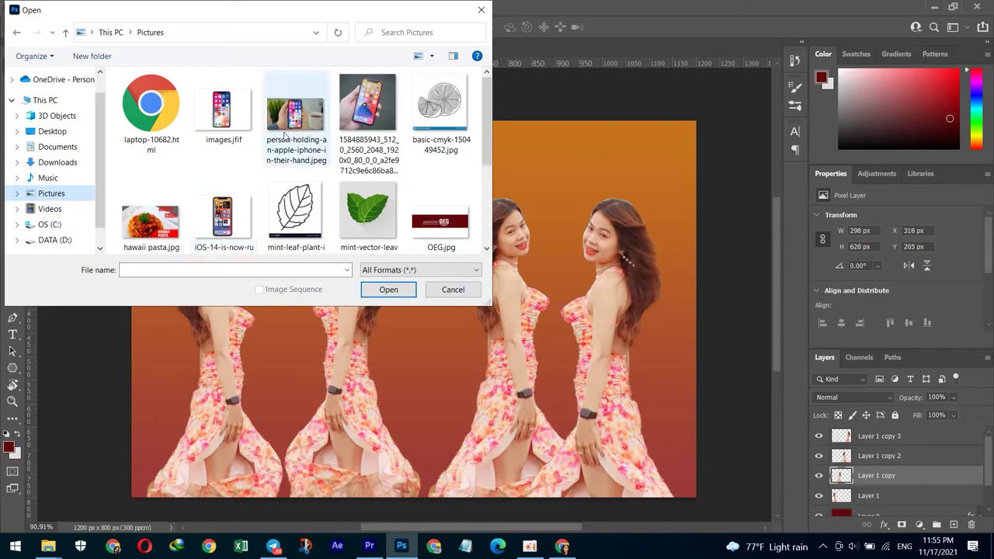
# - Open person-holding-an-apple-iphone-in-their-hand.jpeg from Pictures as a new document
pyautogui.click(297, 116)
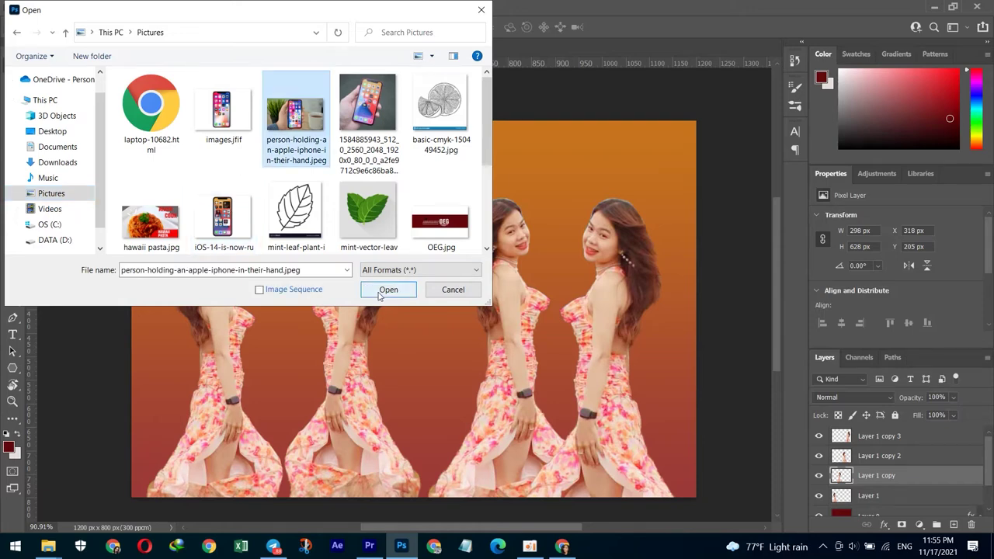
pyautogui.click(381, 287)
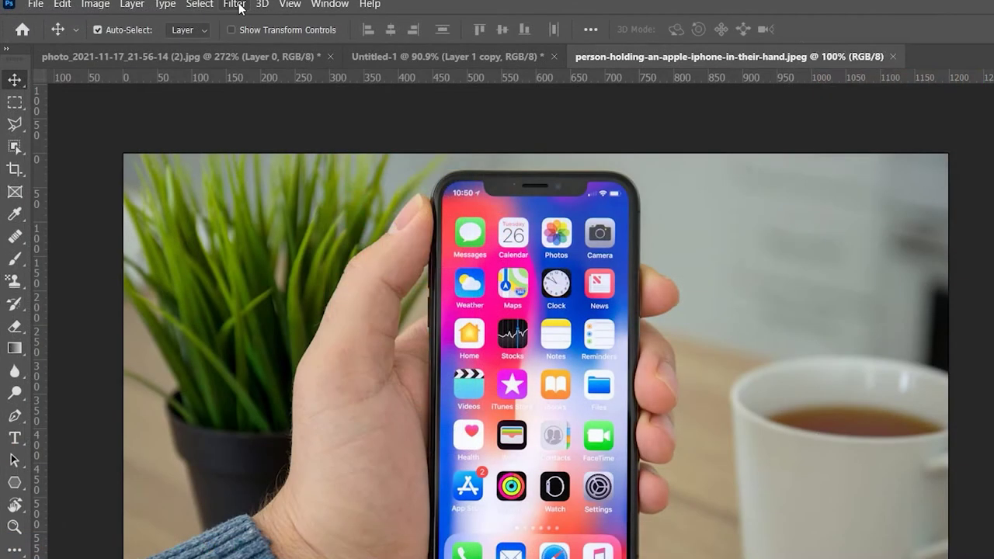
# - Raise the photo's Brightness and Contrast slightly with Image > Adjustments > Brightness/Contrast
pyautogui.click(97, 6)
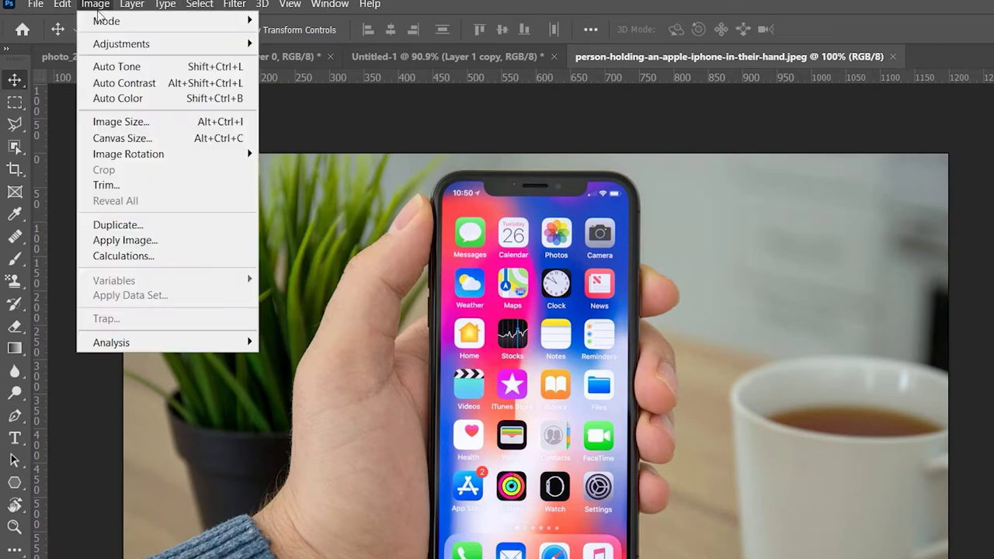
pyautogui.moveTo(121, 44)
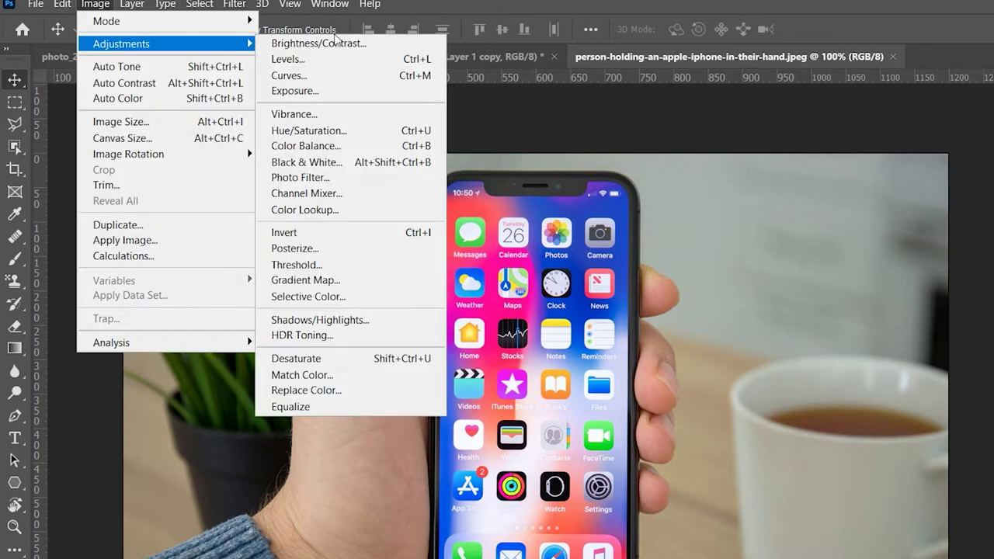
pyautogui.click(336, 39)
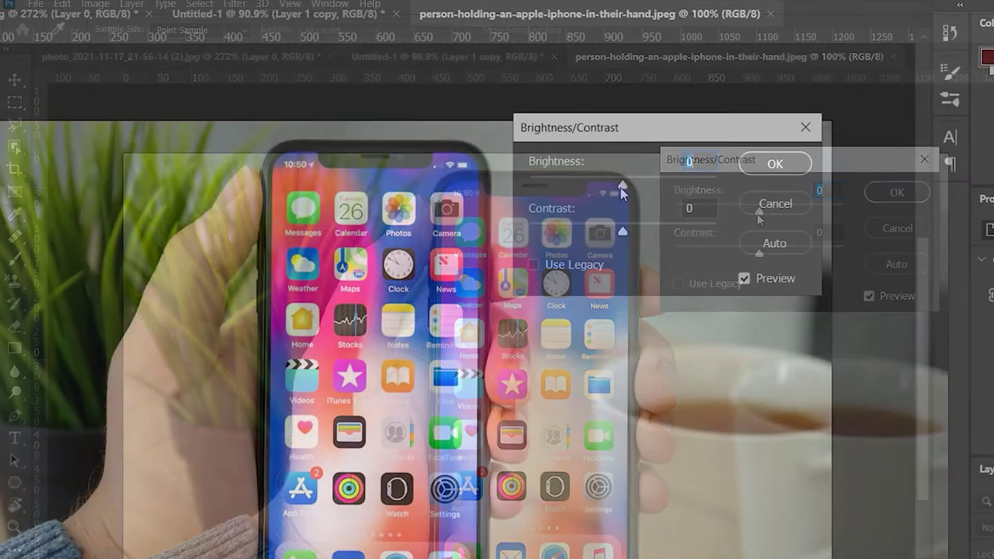
pyautogui.moveTo(622, 186)
pyautogui.mouseDown()
pyautogui.moveTo(645, 186)
pyautogui.moveTo(626, 186)
pyautogui.mouseUp()
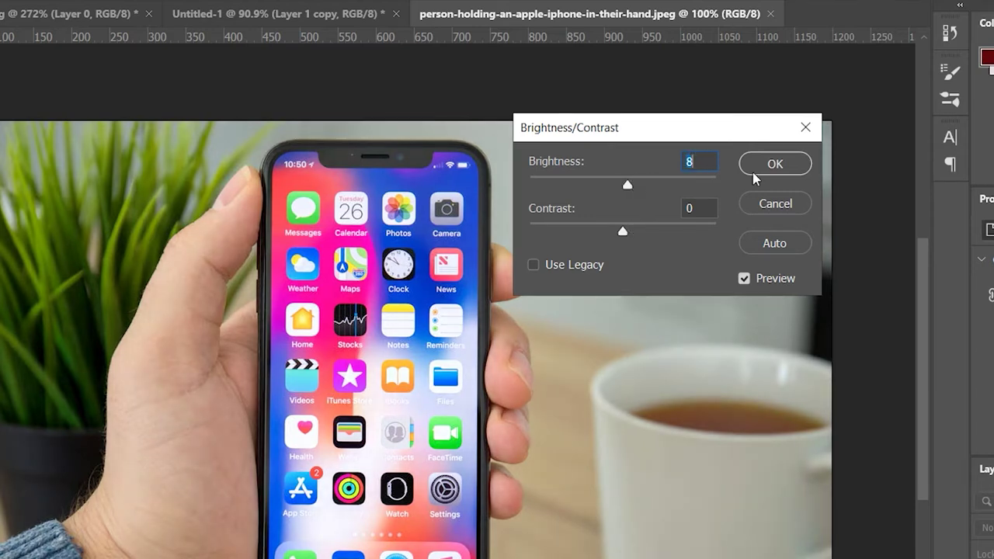
pyautogui.moveTo(622, 232); pyautogui.dragTo(630, 233)
pyautogui.click(629, 233)
pyautogui.click(760, 170)
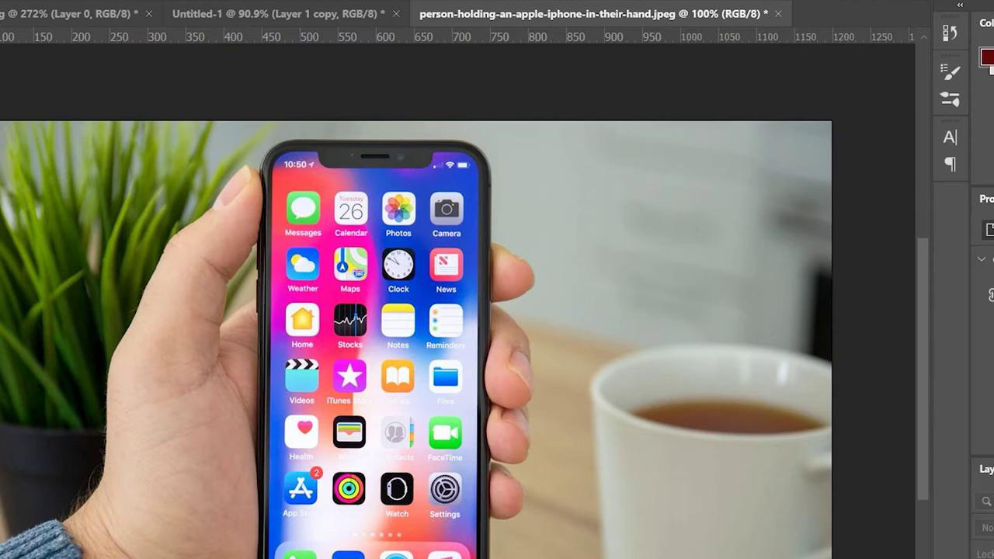
pyautogui.hotkey('alt', 'i')
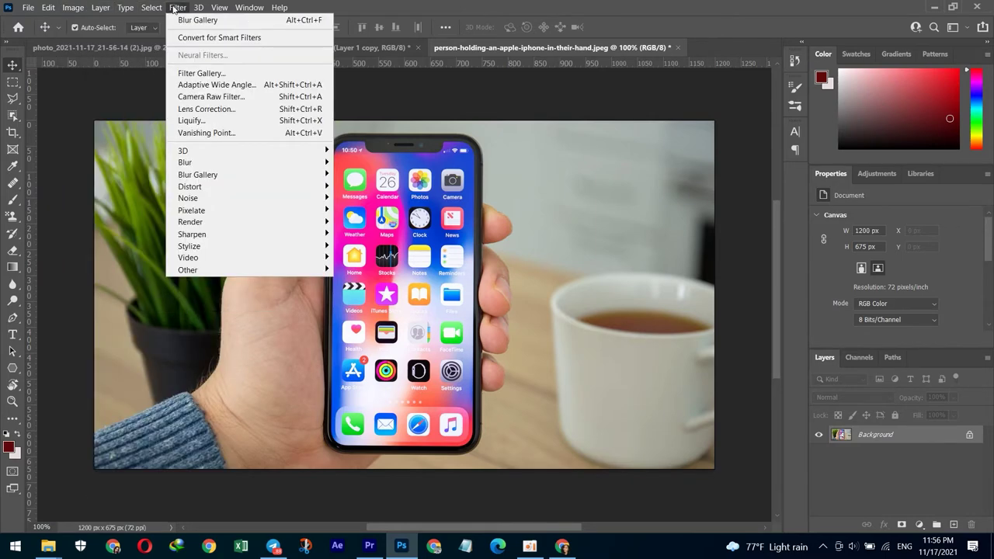
pyautogui.moveTo(198, 175)
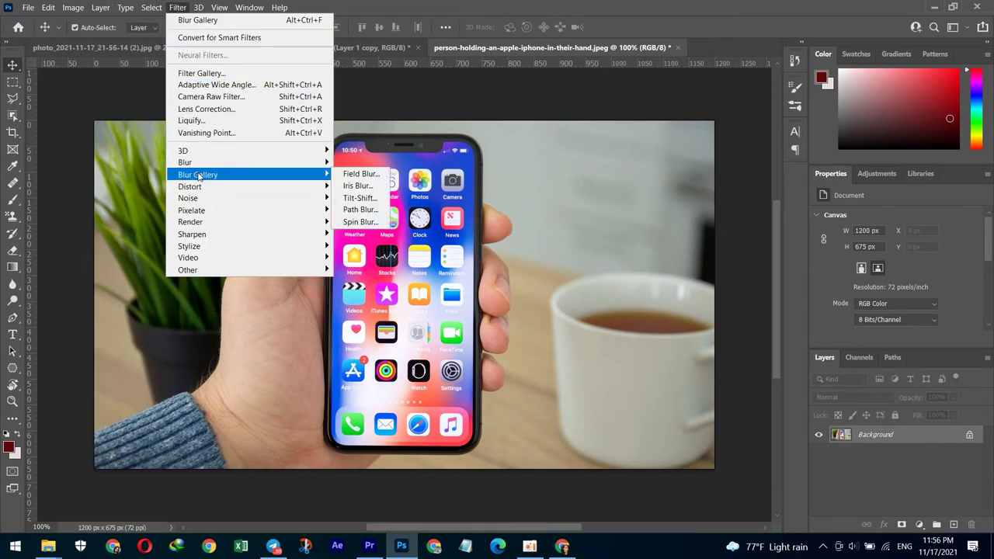
# - Apply an Iris Blur and fit its sharp ellipse and feather tightly around the phone
pyautogui.click(358, 186)
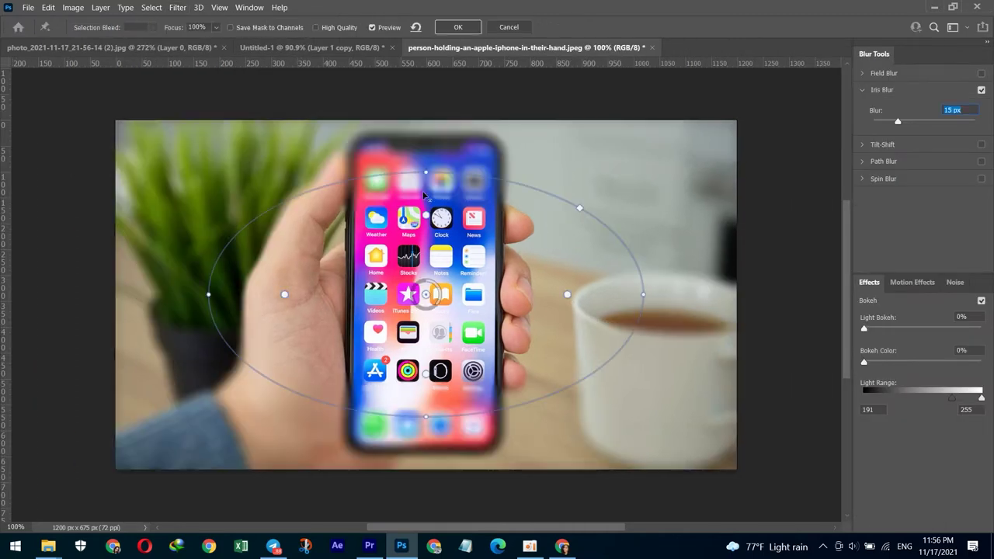
pyautogui.moveTo(285, 296)
pyautogui.mouseDown()
pyautogui.moveTo(265, 291)
pyautogui.moveTo(271, 281)
pyautogui.mouseUp()
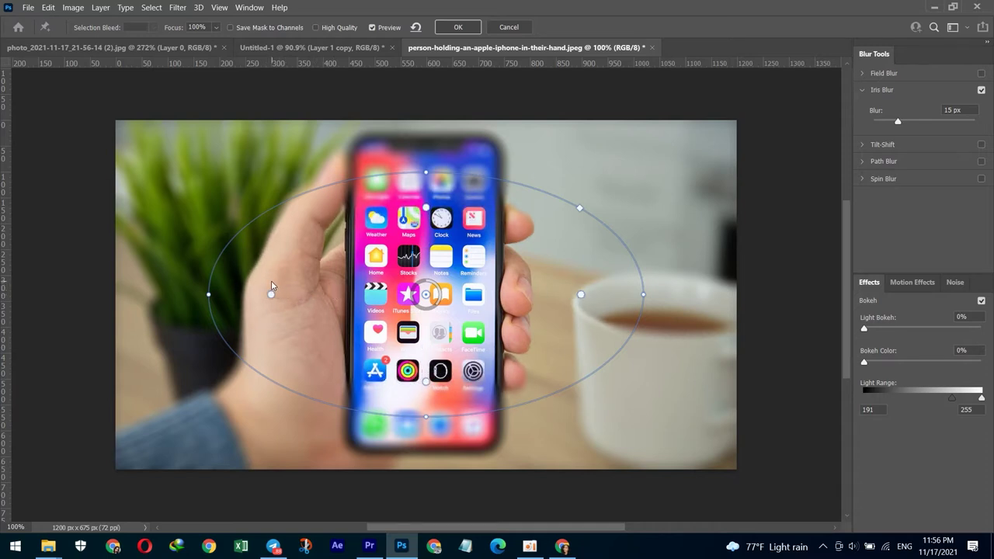
pyautogui.moveTo(270, 282); pyautogui.dragTo(248, 290)
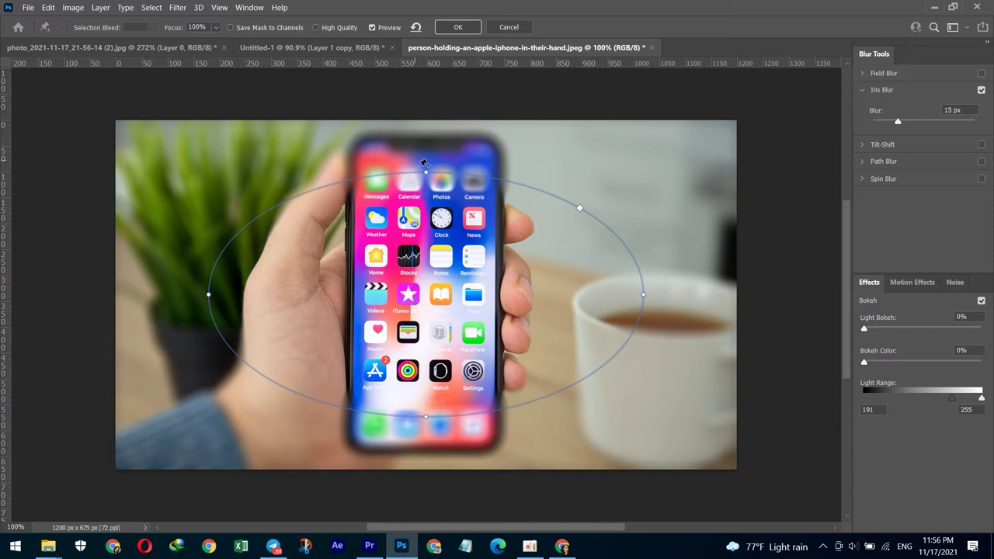
pyautogui.moveTo(425, 172); pyautogui.dragTo(427, 90)
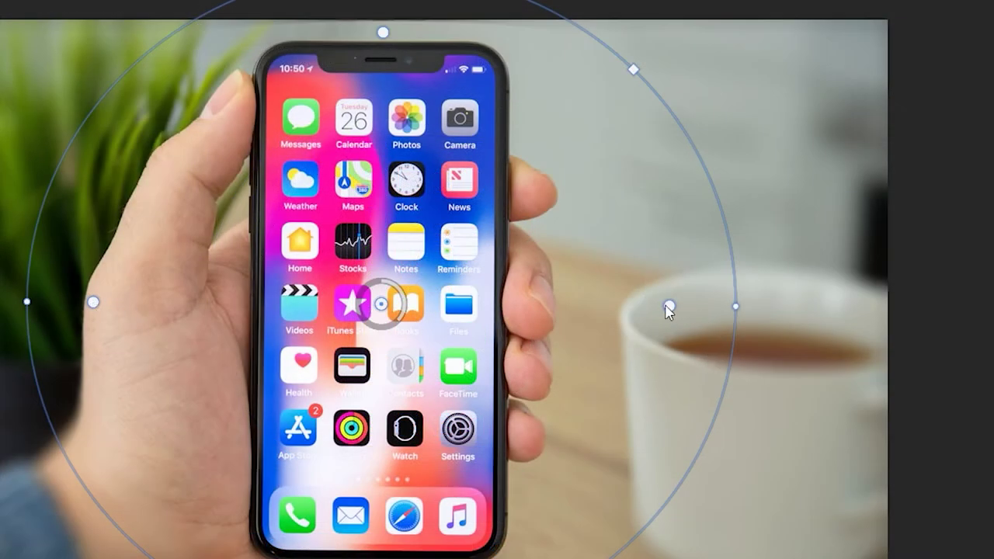
pyautogui.moveTo(668, 305)
pyautogui.mouseDown()
pyautogui.moveTo(634, 306)
pyautogui.moveTo(686, 307)
pyautogui.mouseUp()
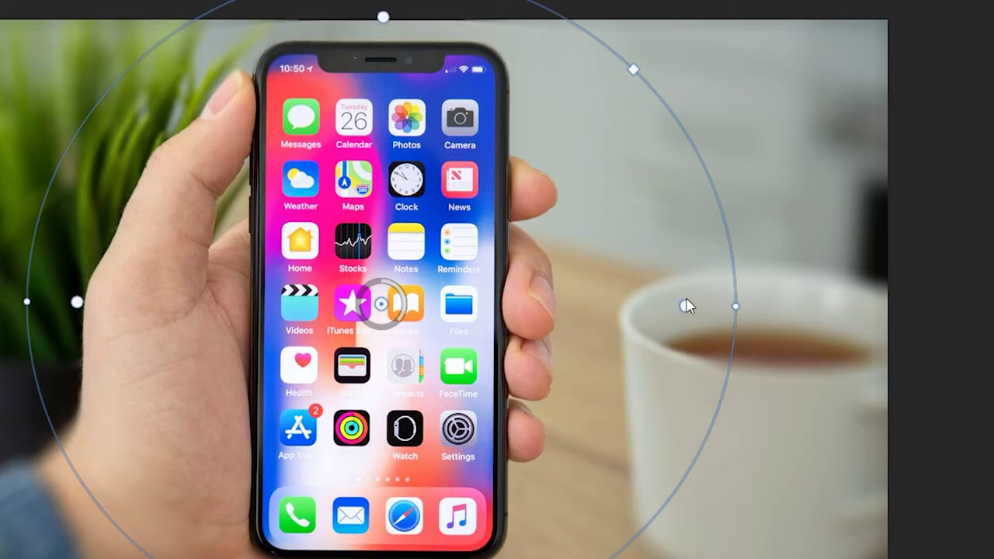
pyautogui.moveTo(735, 306); pyautogui.dragTo(658, 307)
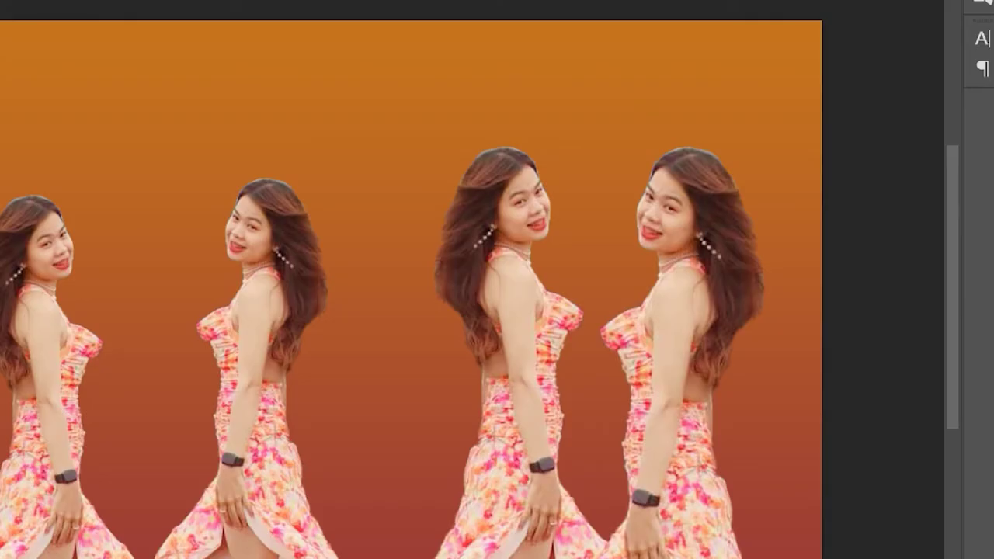
# - Drag the woman cut-out from Untitled-1 into the iPhone photo and center it over the screen
pyautogui.moveTo(245, 381)
pyautogui.mouseDown()
pyautogui.moveTo(260, 348)
pyautogui.moveTo(604, 4)
pyautogui.mouseUp()
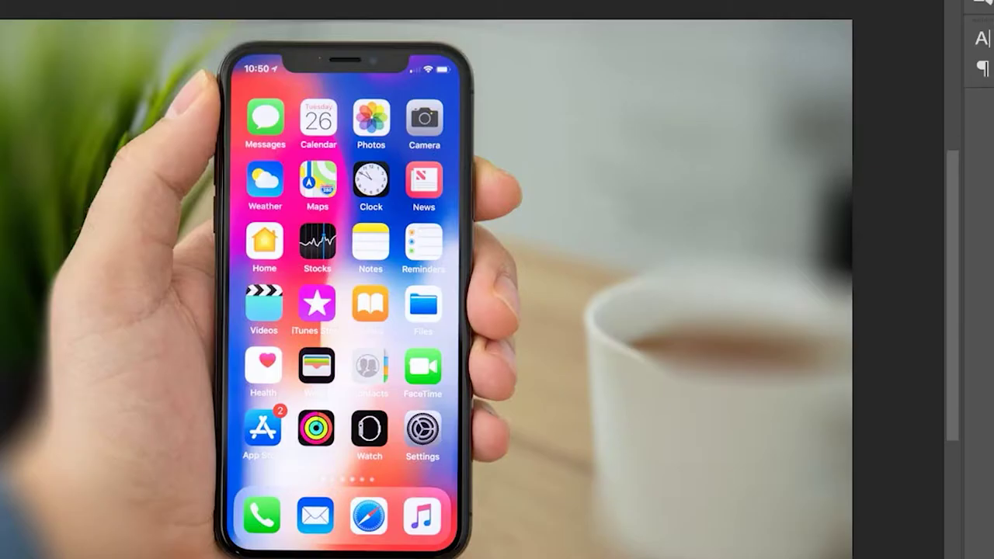
pyautogui.moveTo(334, 281); pyautogui.dragTo(346, 296)
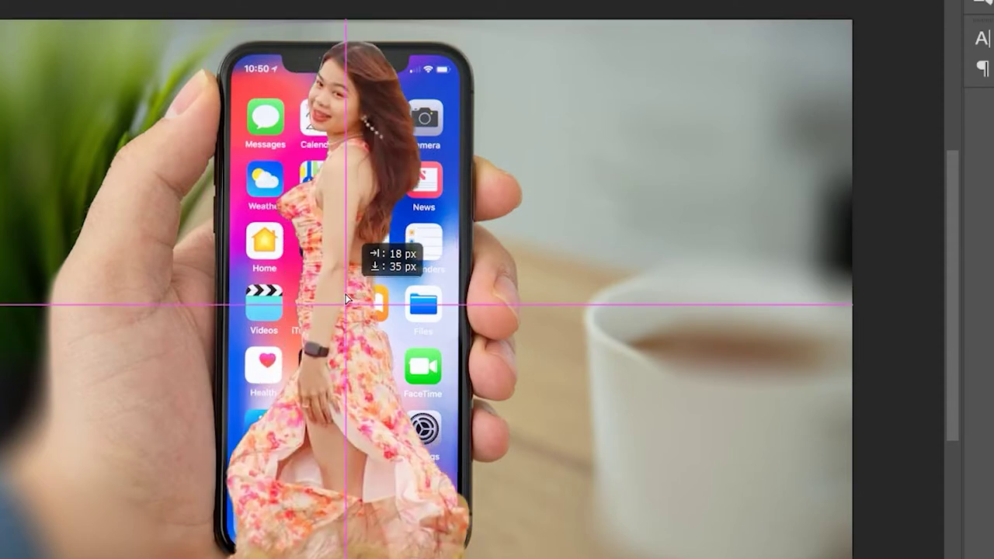
pyautogui.moveTo(346, 296)
pyautogui.mouseDown()
pyautogui.moveTo(337, 256)
pyautogui.moveTo(392, 257)
pyautogui.mouseUp()
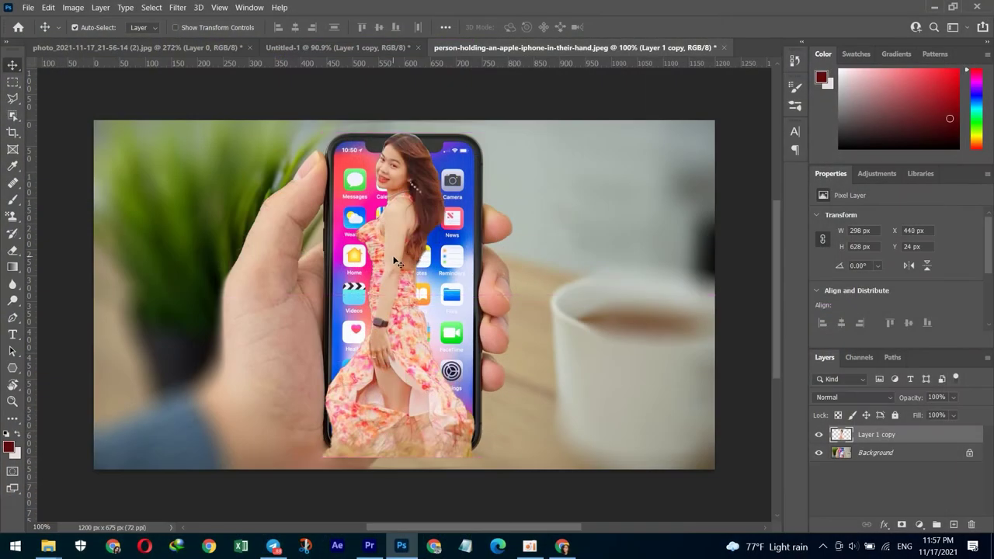
pyautogui.moveTo(392, 256); pyautogui.dragTo(398, 293)
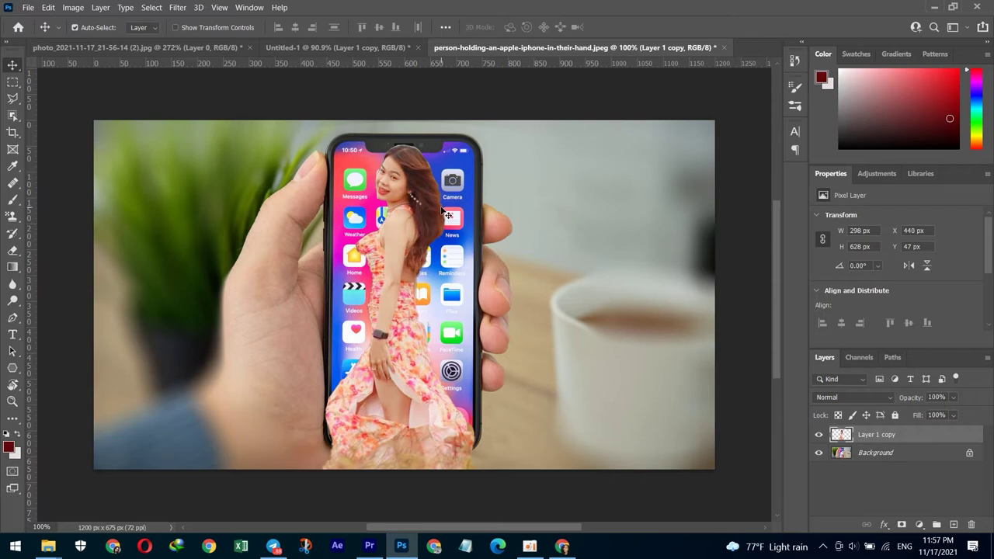
pyautogui.click(47, 7)
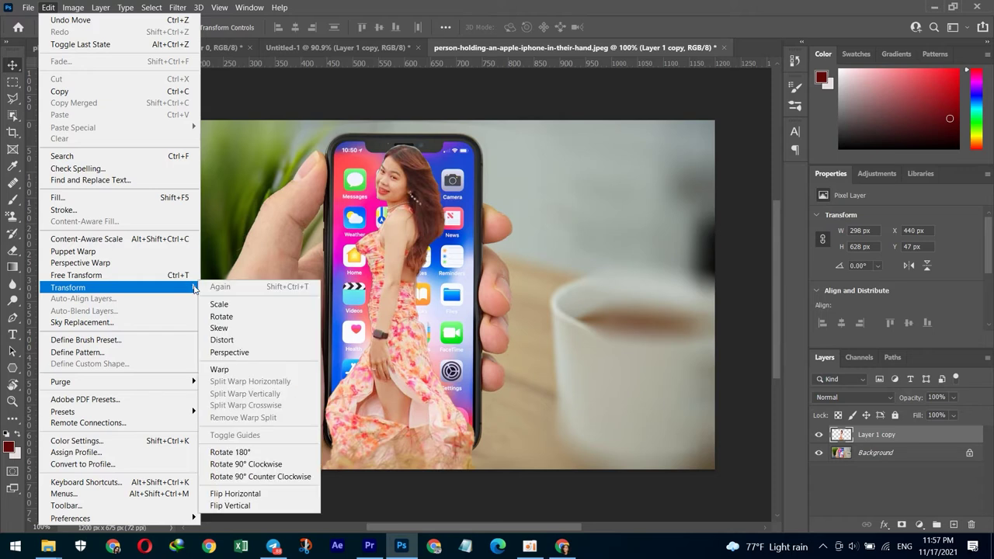
pyautogui.moveTo(69, 287)
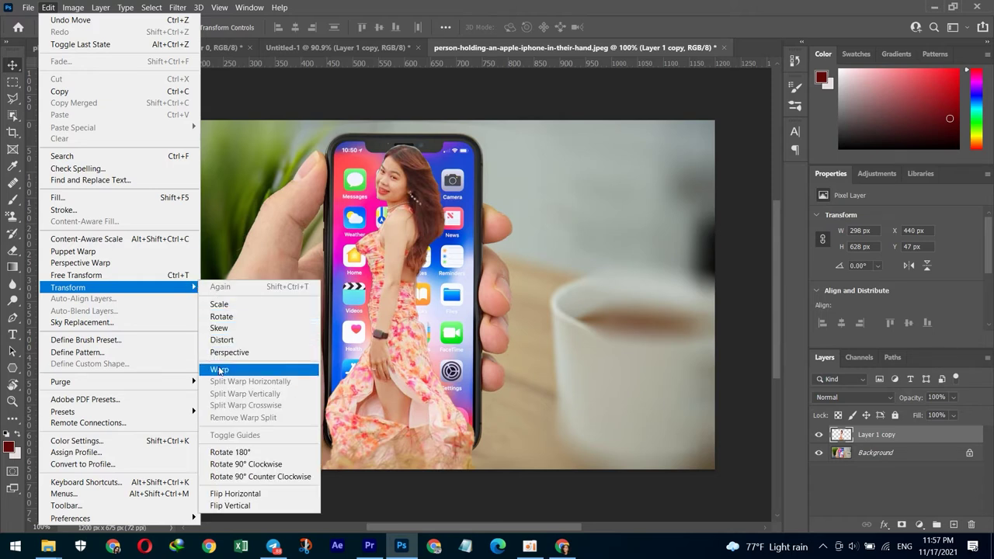
# - Warp the woman layer, fitting its top corners, right edge and bottom-right to the screen
pyautogui.click(220, 371)
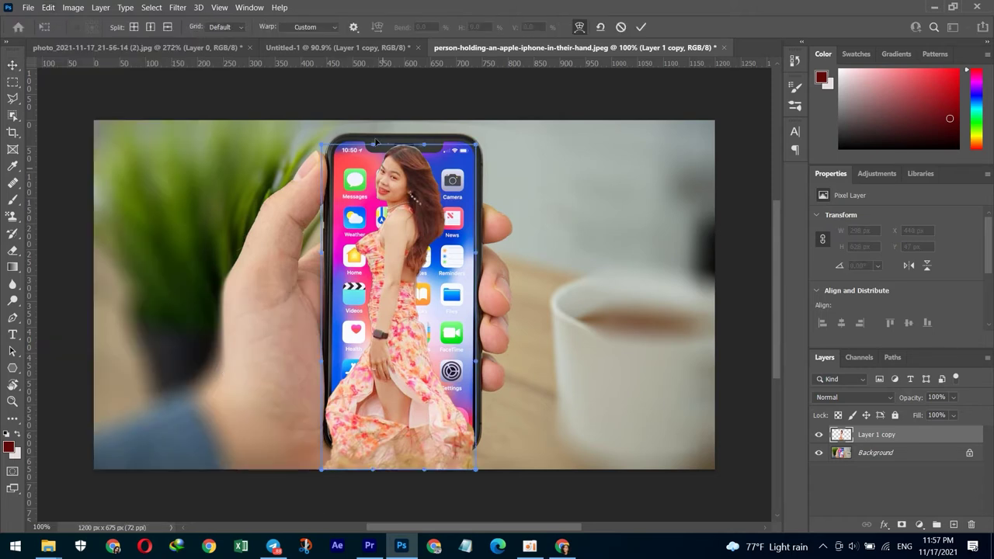
pyautogui.moveTo(319, 143); pyautogui.dragTo(331, 156)
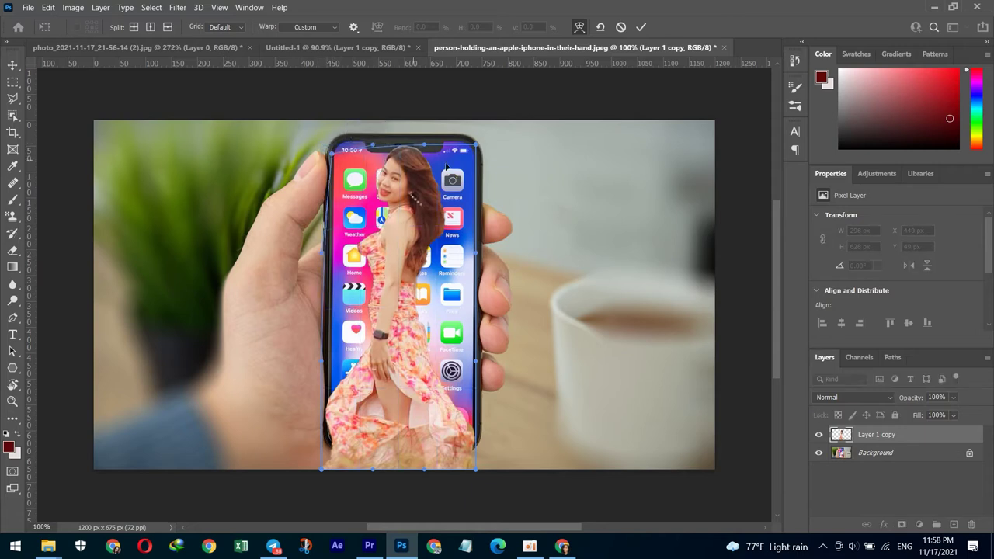
pyautogui.moveTo(476, 147); pyautogui.dragTo(466, 151)
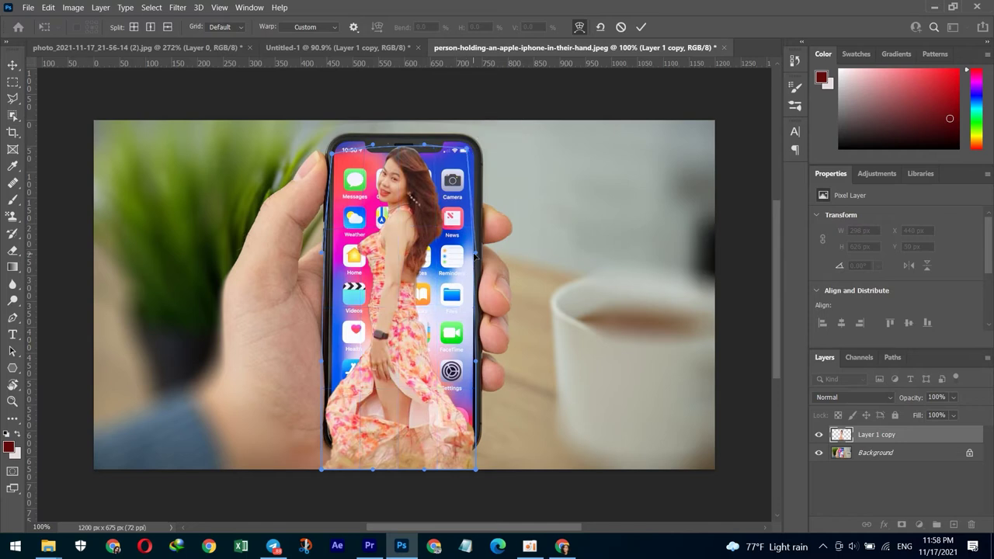
pyautogui.moveTo(473, 256); pyautogui.dragTo(466, 261)
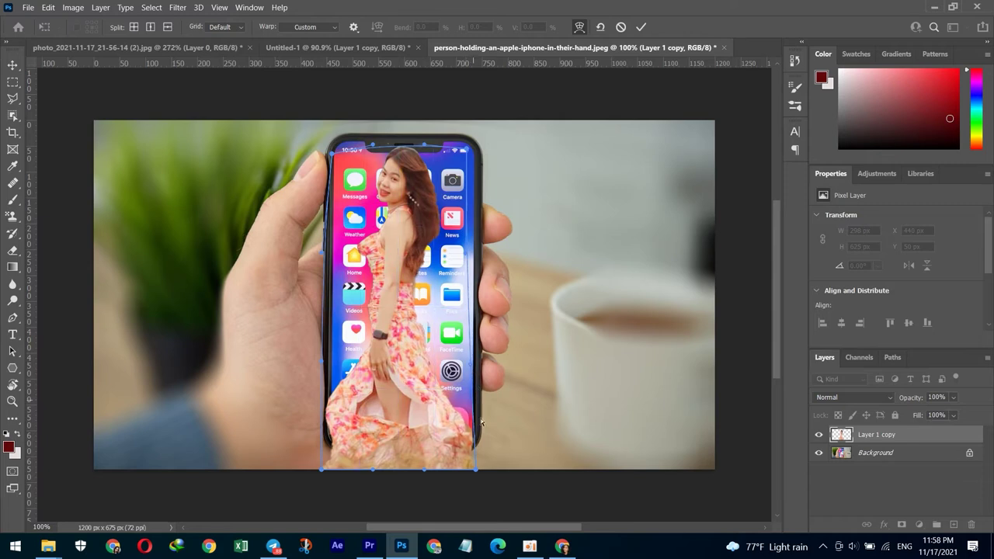
pyautogui.moveTo(475, 473); pyautogui.dragTo(464, 448)
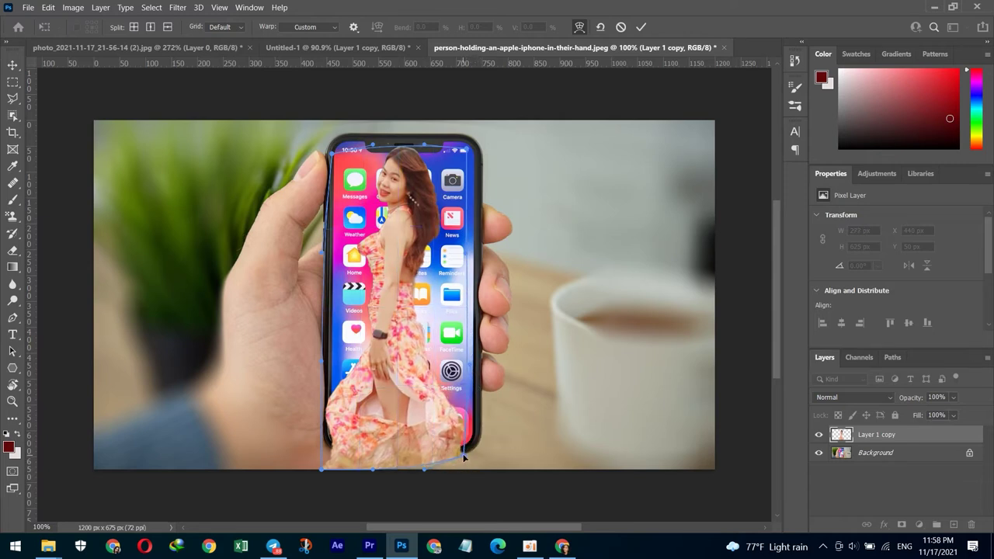
pyautogui.moveTo(373, 471); pyautogui.dragTo(380, 428)
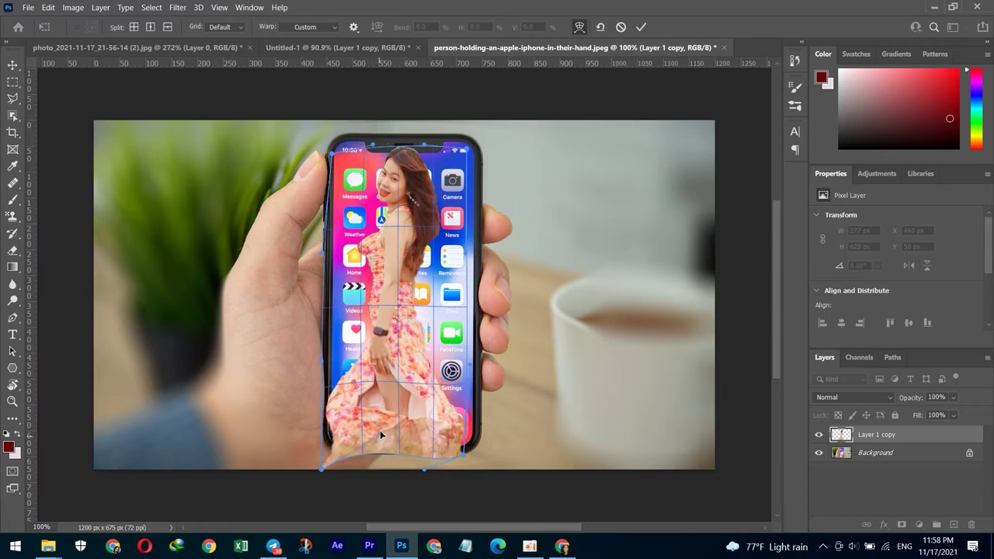
pyautogui.moveTo(461, 458)
pyautogui.mouseDown()
pyautogui.moveTo(471, 440)
pyautogui.moveTo(431, 454)
pyautogui.moveTo(474, 436)
pyautogui.mouseUp()
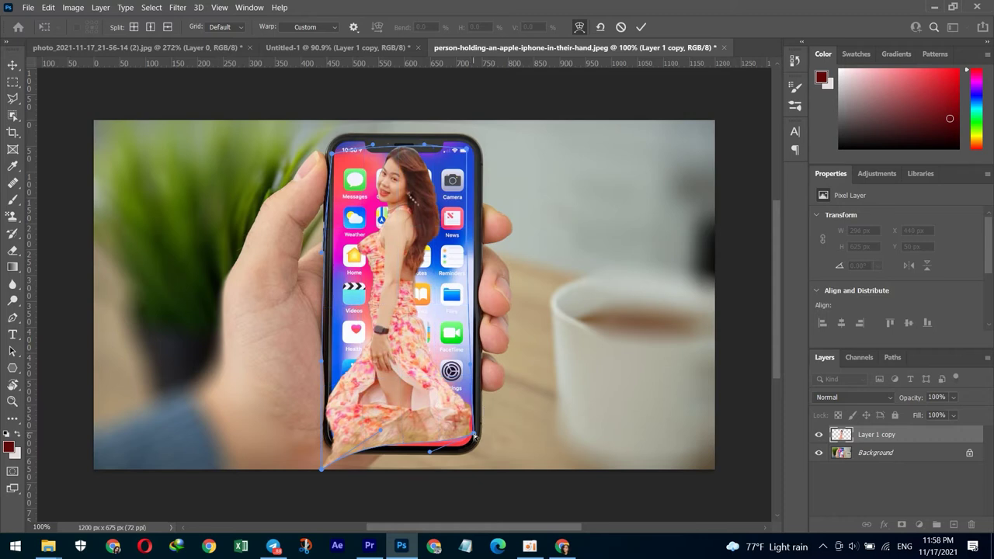
# - Align the warp's bottom-left corner, left edge and both top corners with the phone screen
pyautogui.moveTo(322, 470)
pyautogui.mouseDown()
pyautogui.moveTo(337, 445)
pyautogui.moveTo(377, 440)
pyautogui.mouseUp()
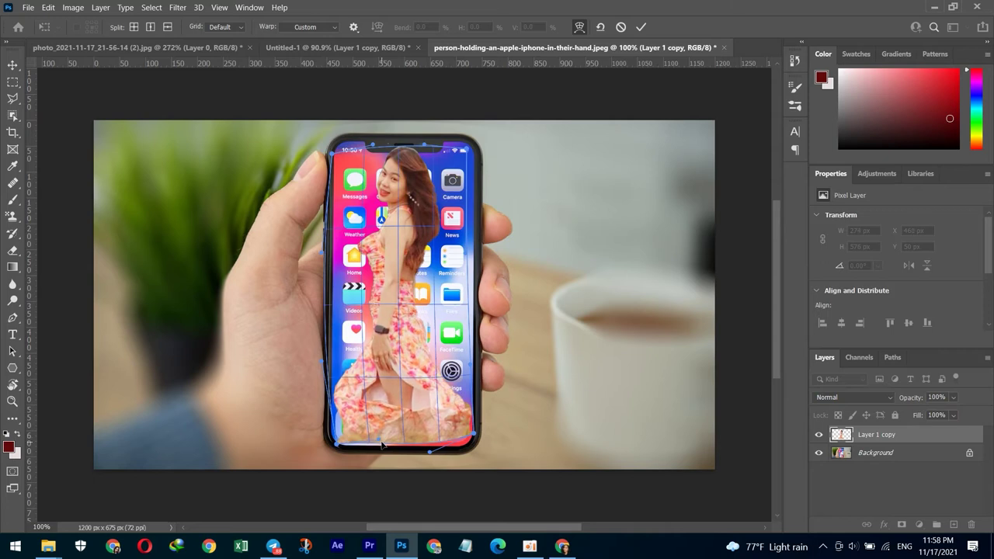
pyautogui.moveTo(380, 443); pyautogui.dragTo(336, 444)
pyautogui.moveTo(322, 362); pyautogui.dragTo(329, 360)
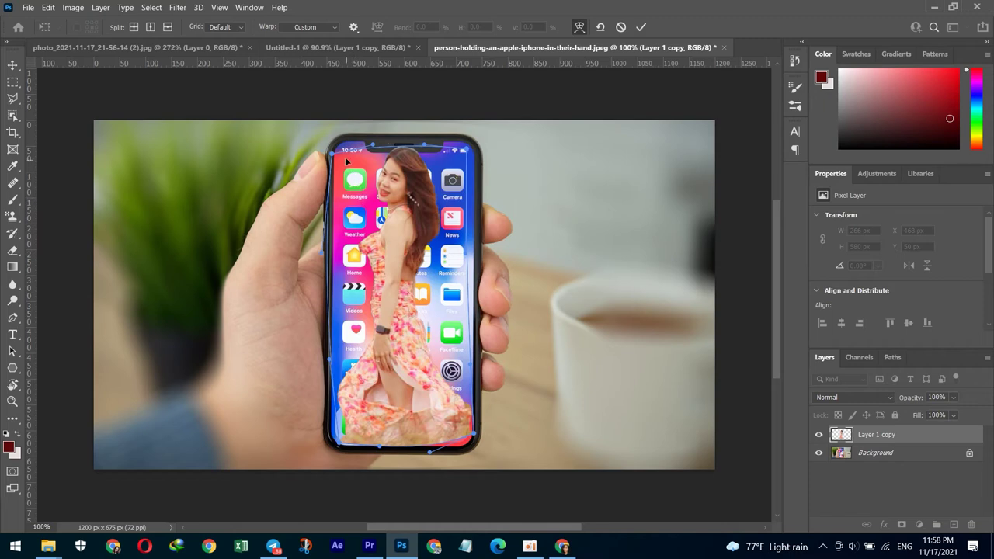
pyautogui.moveTo(320, 253); pyautogui.dragTo(331, 253)
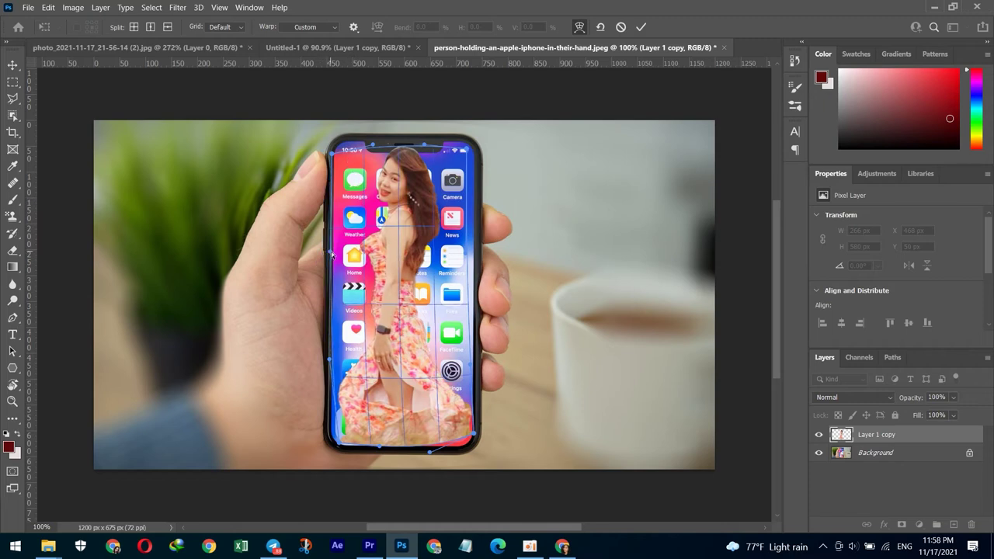
pyautogui.moveTo(331, 254); pyautogui.dragTo(333, 253)
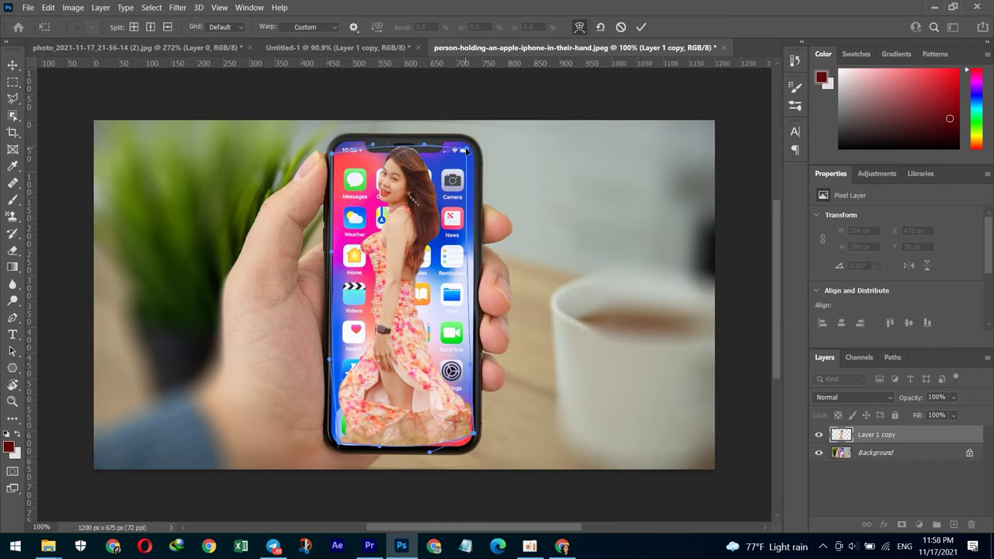
pyautogui.moveTo(465, 151); pyautogui.dragTo(469, 153)
pyautogui.moveTo(471, 151); pyautogui.dragTo(473, 147)
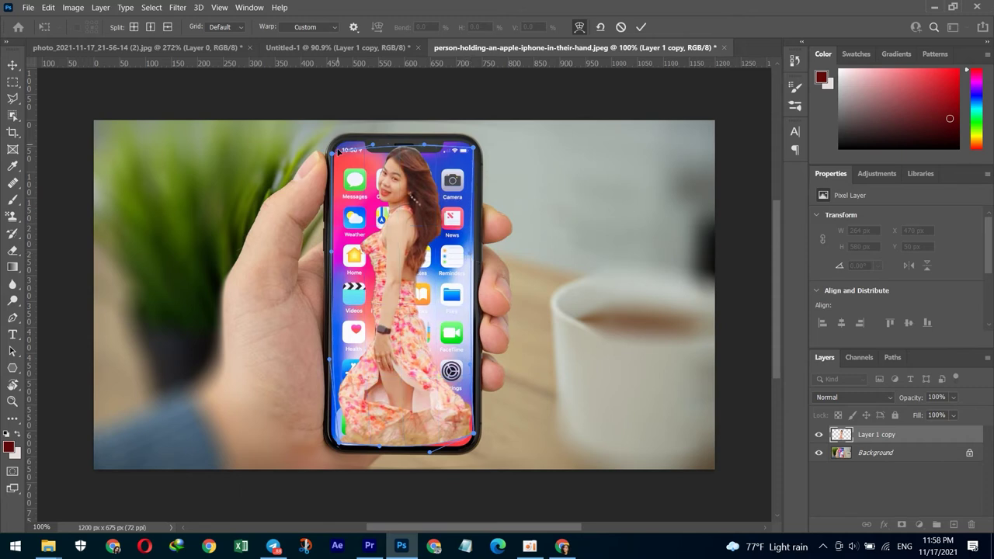
pyautogui.moveTo(332, 154); pyautogui.dragTo(337, 147)
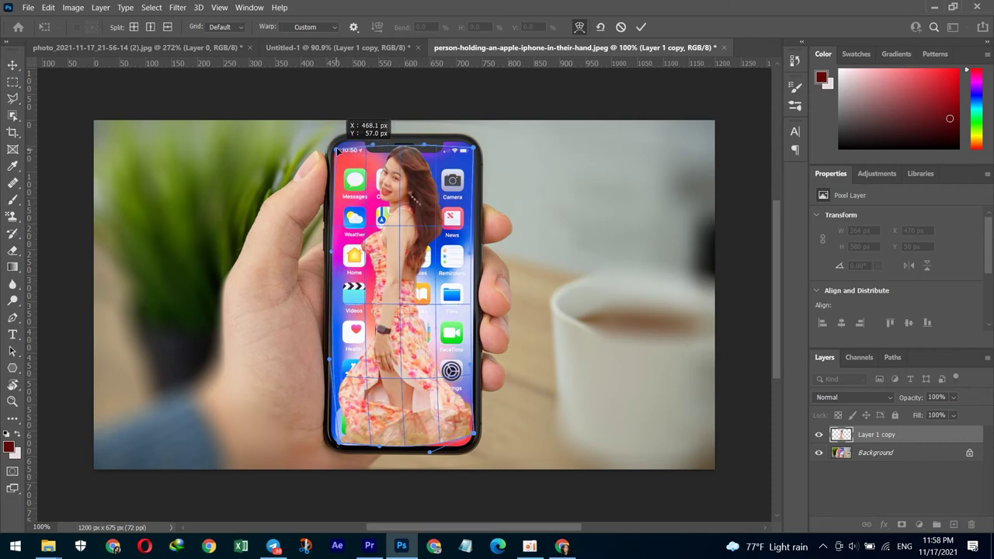
pyautogui.moveTo(336, 148); pyautogui.dragTo(334, 153)
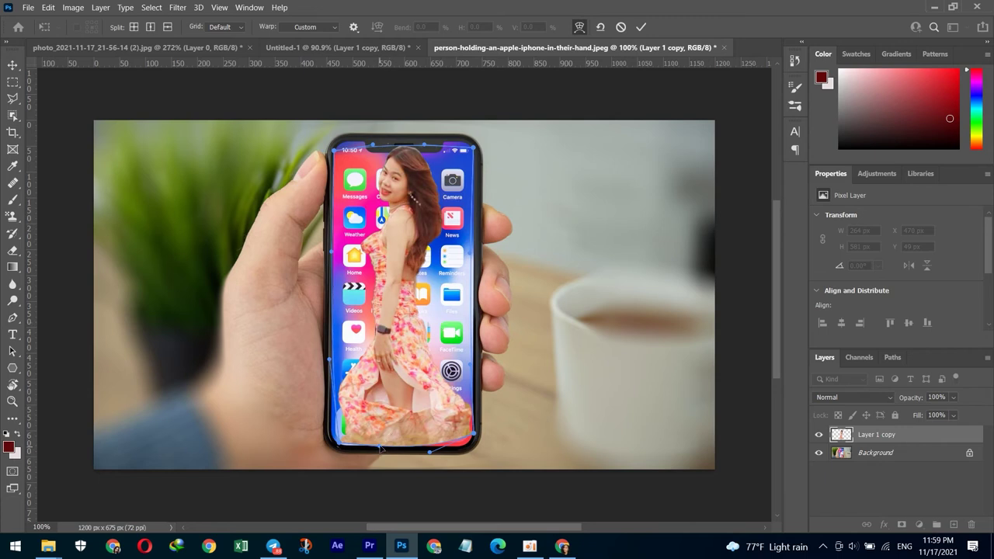
# - Raise the warp's bottom edge slightly and reshape the figure's middle inside the screen
pyautogui.moveTo(380, 448); pyautogui.dragTo(381, 443)
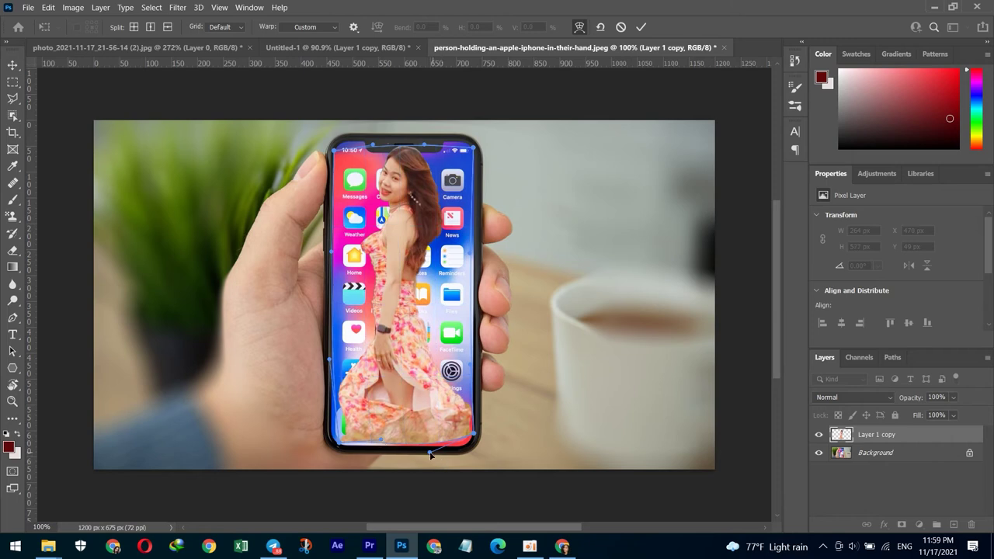
pyautogui.moveTo(429, 449); pyautogui.dragTo(429, 448)
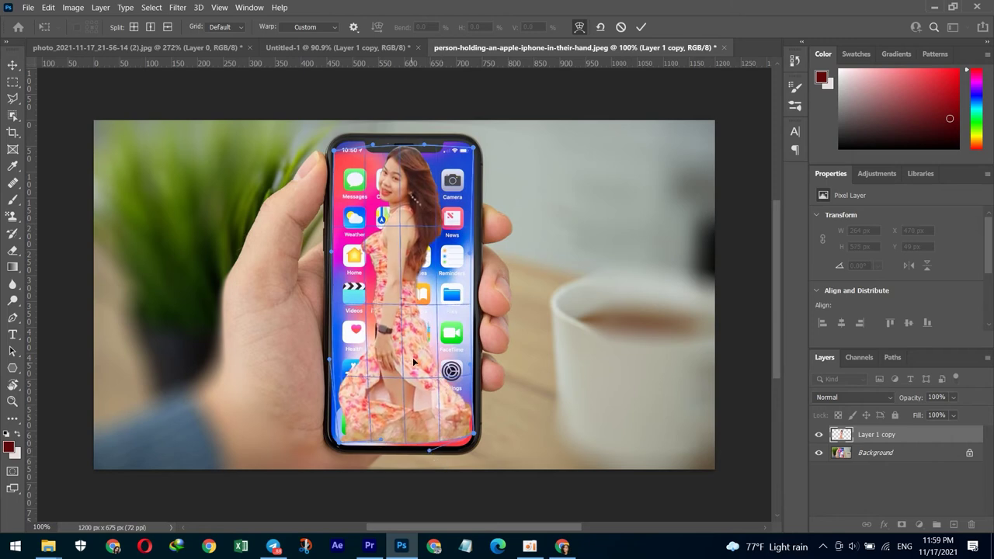
pyautogui.moveTo(413, 361); pyautogui.dragTo(427, 355)
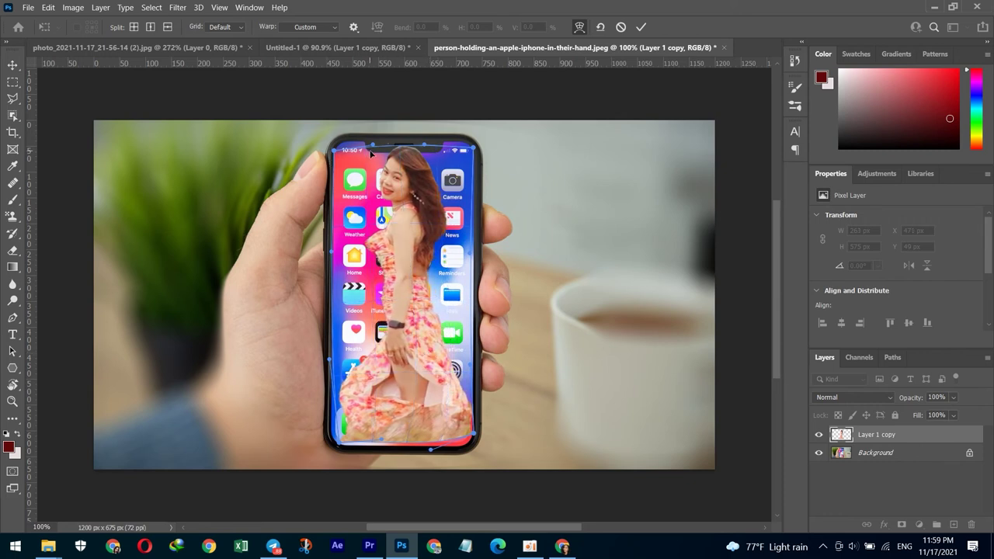
# - Pull the warp's top edge down to uncover the 10:50 clock and refit the upper body
pyautogui.moveTo(428, 148); pyautogui.dragTo(425, 162)
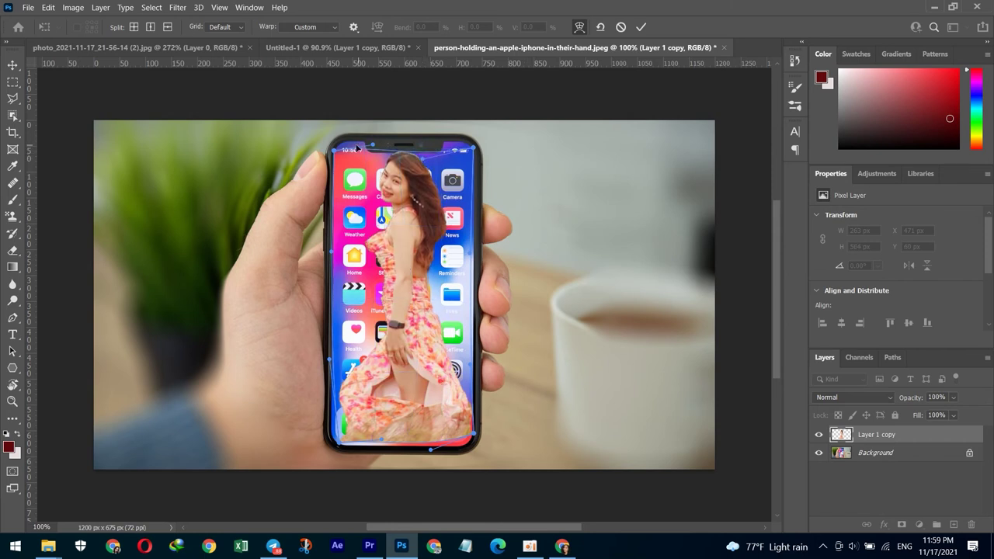
pyautogui.moveTo(357, 151); pyautogui.dragTo(357, 152)
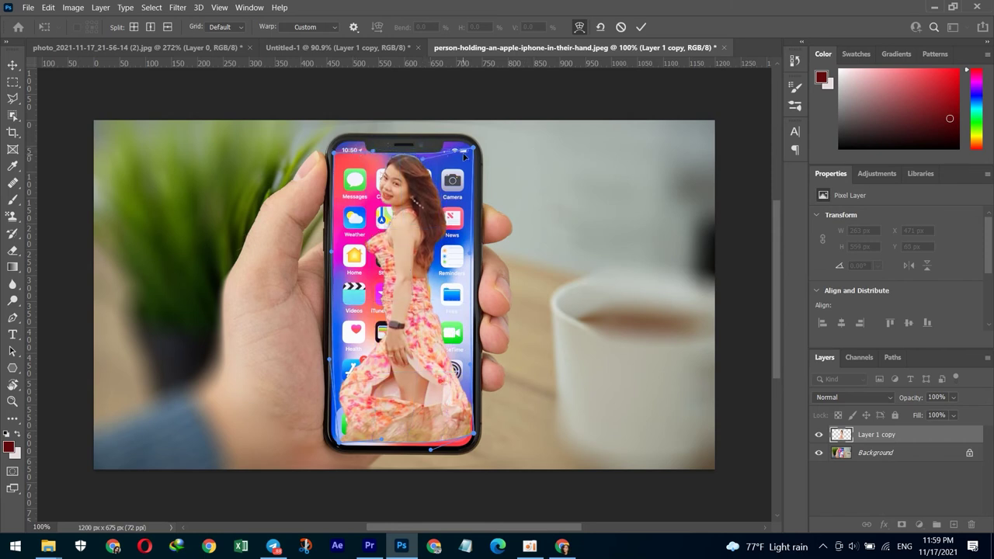
pyautogui.moveTo(473, 149); pyautogui.dragTo(469, 154)
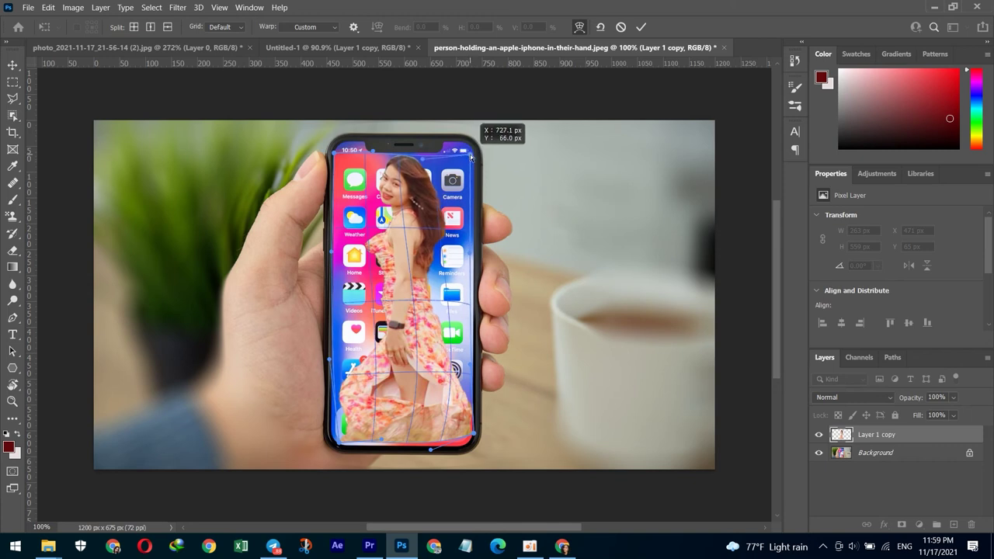
pyautogui.moveTo(445, 216); pyautogui.dragTo(448, 222)
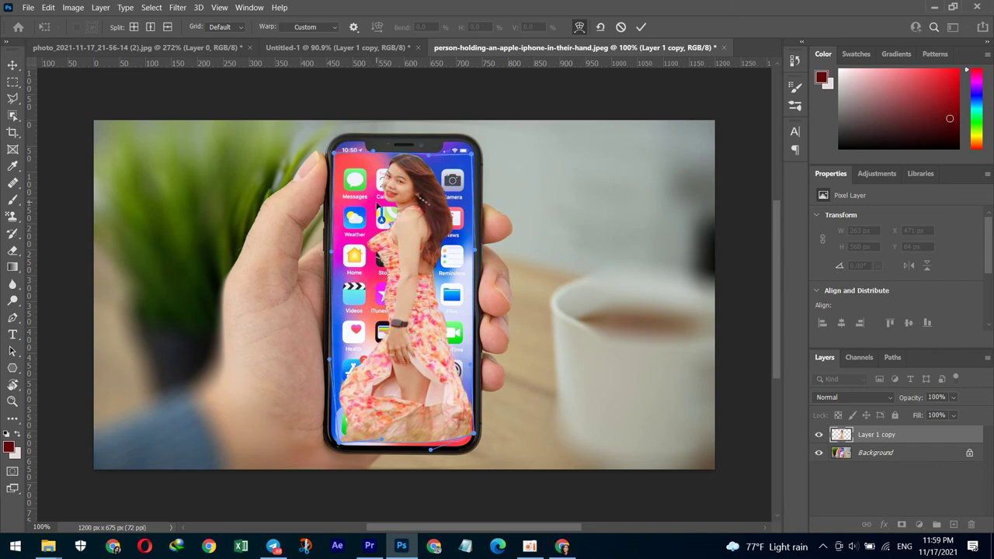
pyautogui.moveTo(375, 205); pyautogui.dragTo(380, 214)
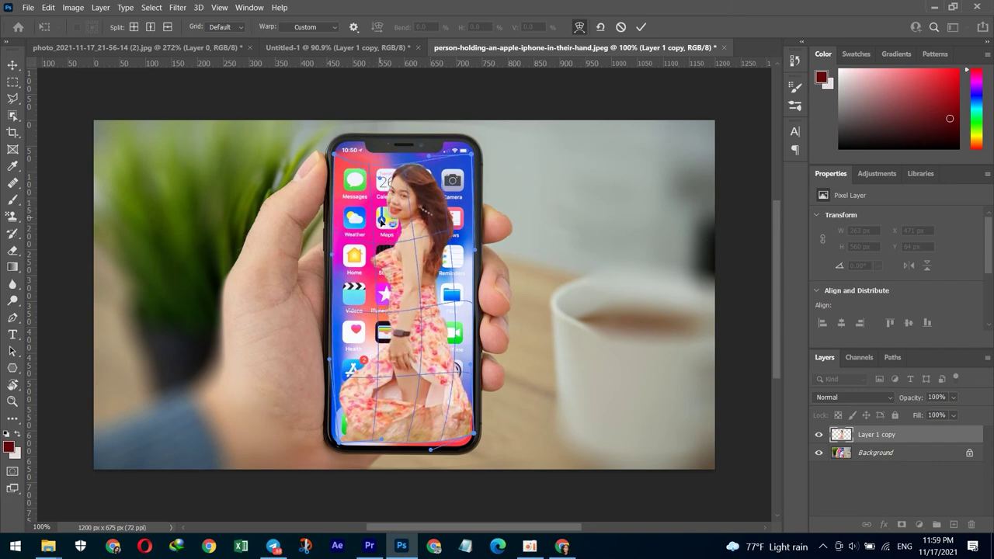
pyautogui.moveTo(457, 164); pyautogui.dragTo(454, 154)
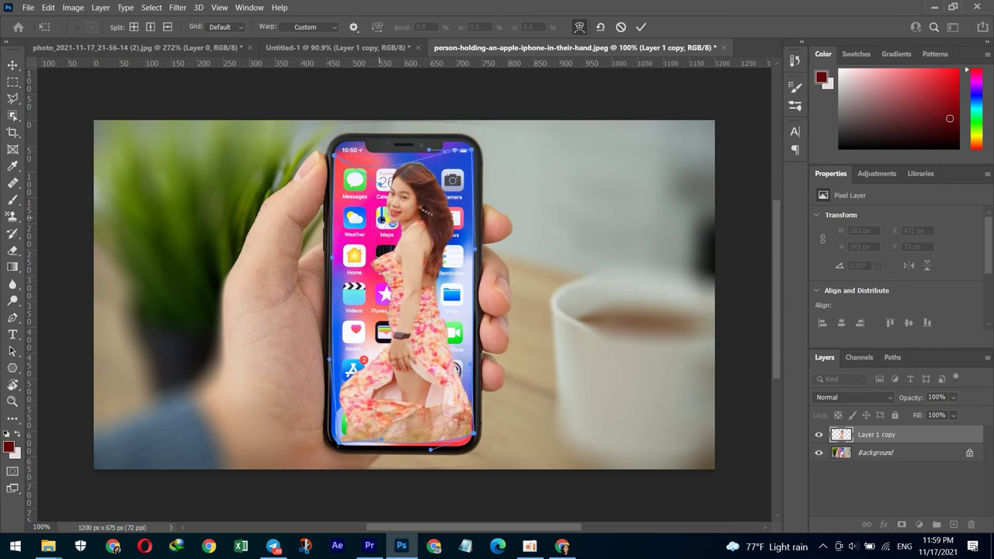
pyautogui.moveTo(381, 219); pyautogui.dragTo(382, 206)
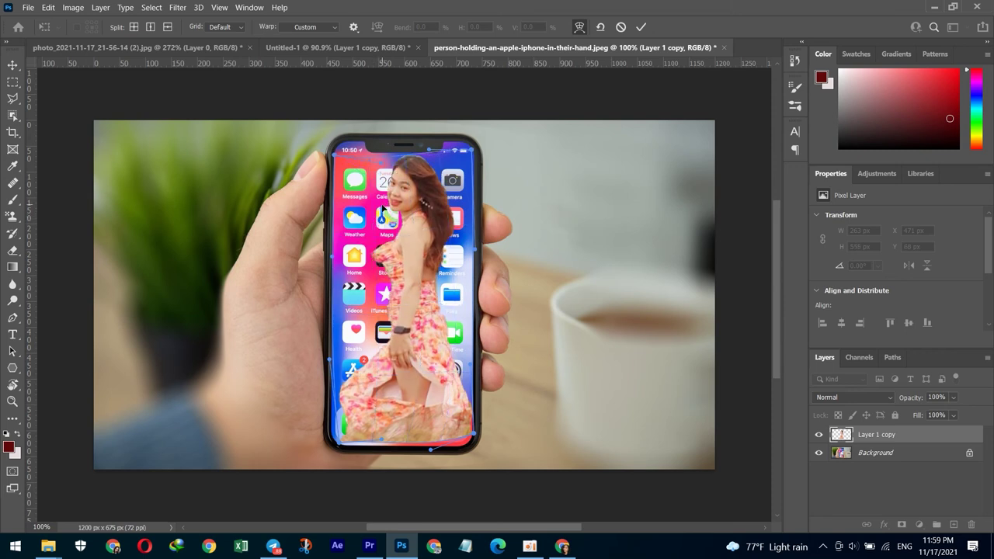
pyautogui.click(330, 357)
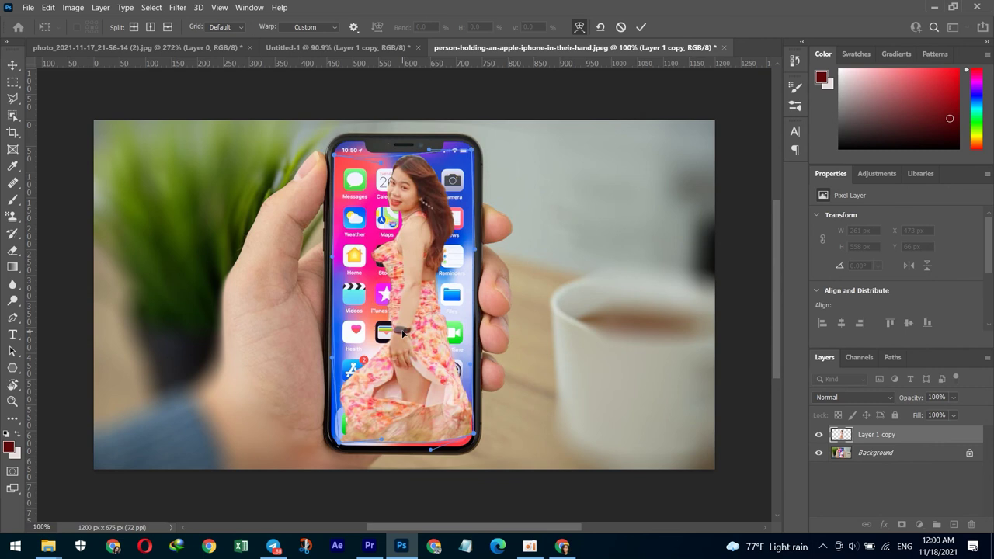
# - Commit the warp and nudge the woman slightly down to X 470, Y 69 px
pyautogui.press('Return')
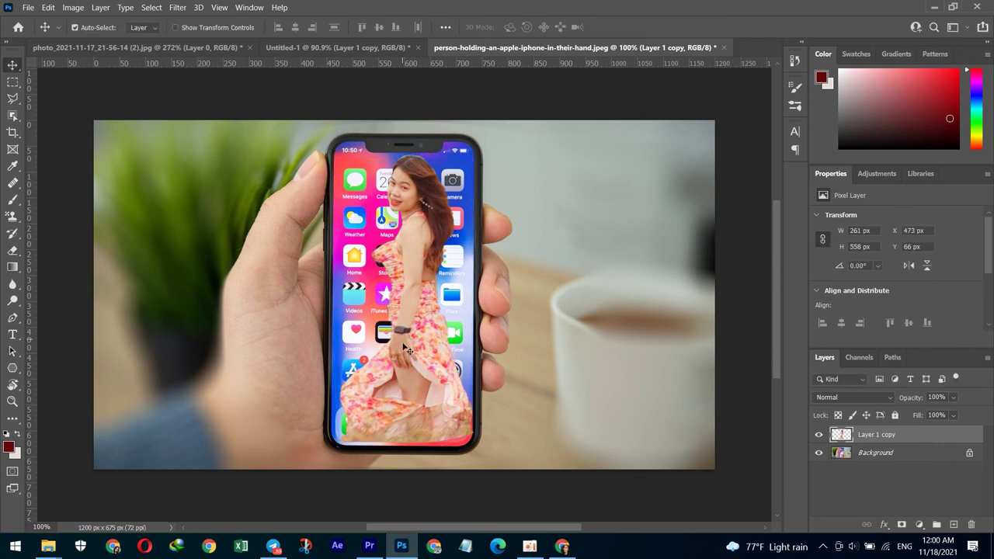
pyautogui.moveTo(406, 341); pyautogui.dragTo(406, 348)
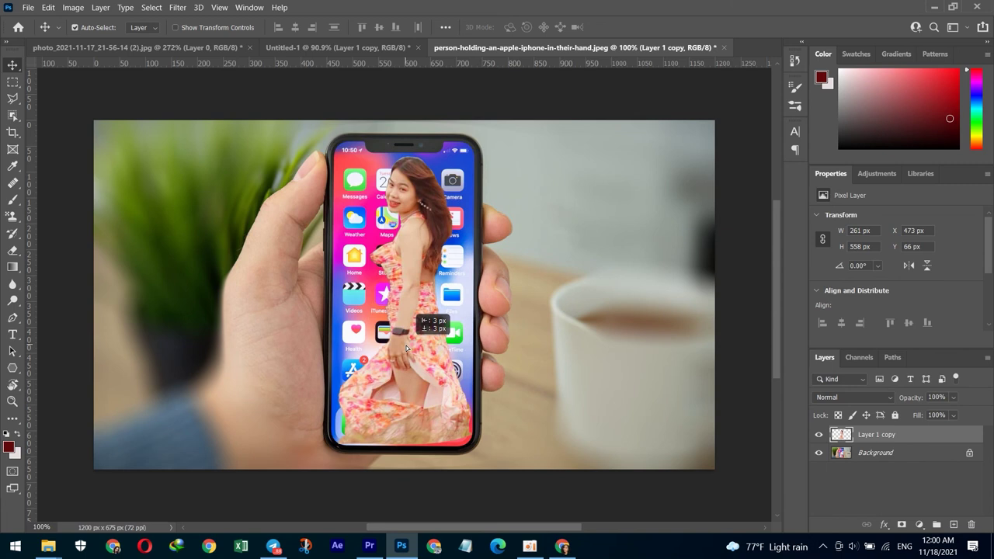
pyautogui.moveTo(406, 347); pyautogui.dragTo(404, 347)
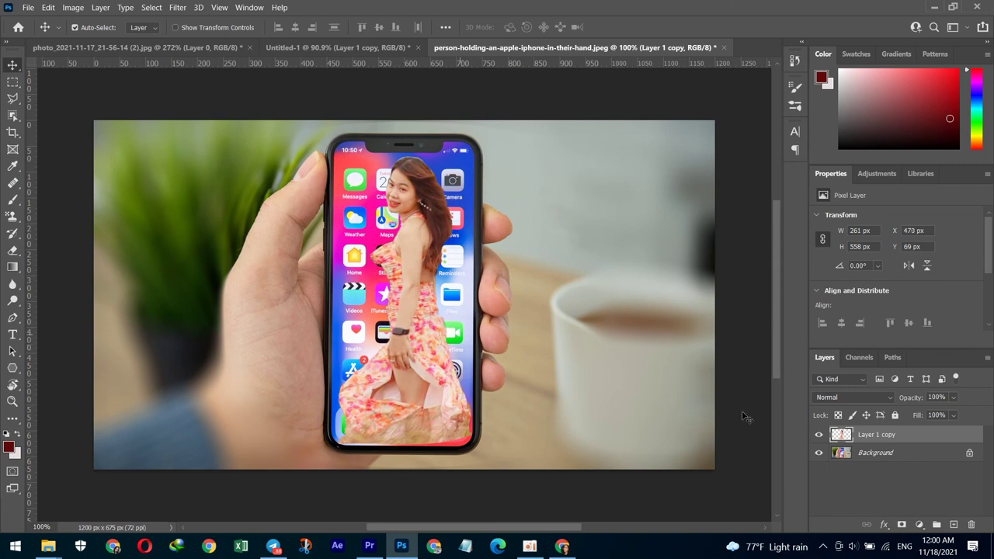
# - Unlock the Background as Layer 0, add empty Layer 1, and toggle layer visibility to check
pyautogui.click(969, 452)
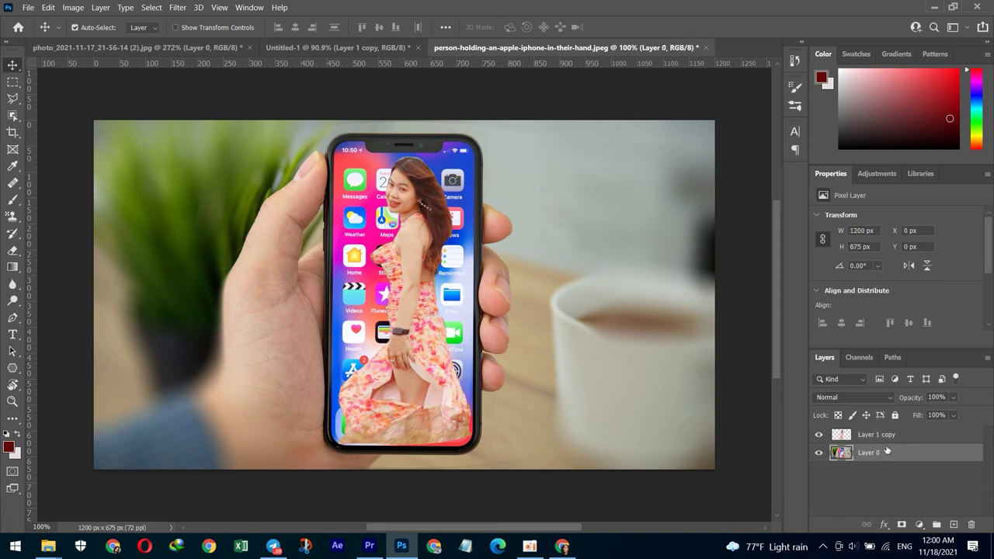
pyautogui.click(954, 524)
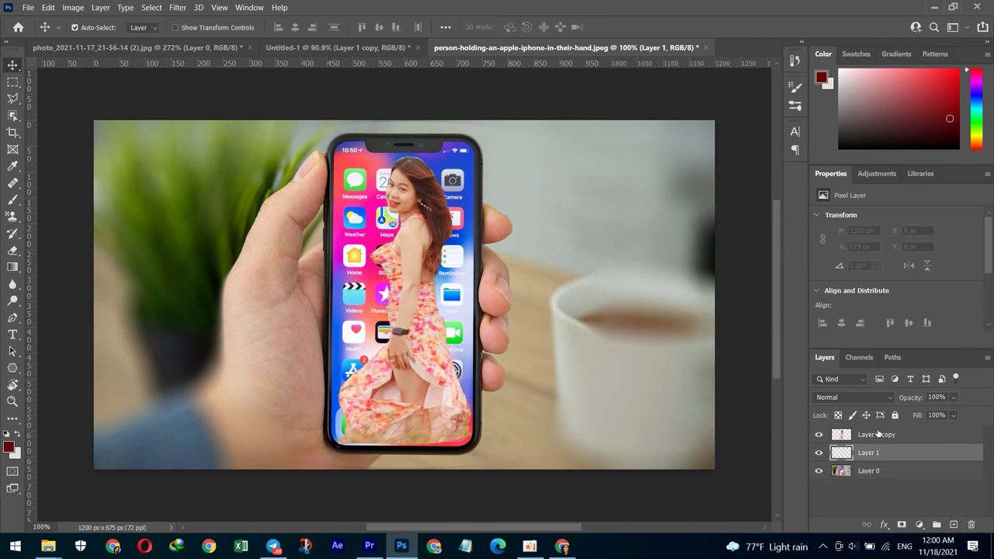
pyautogui.click(819, 454)
pyautogui.click(819, 453)
pyautogui.click(819, 434)
pyautogui.click(819, 434)
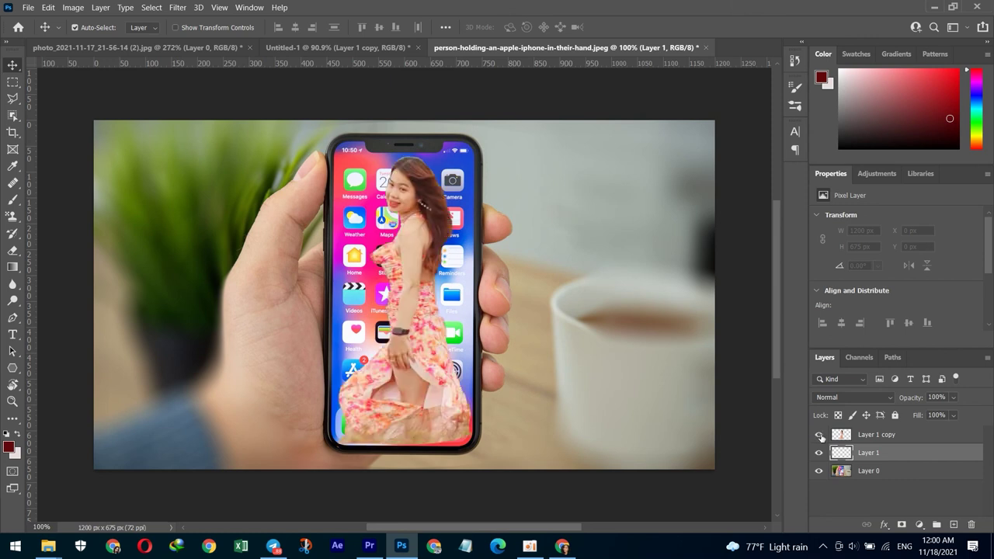